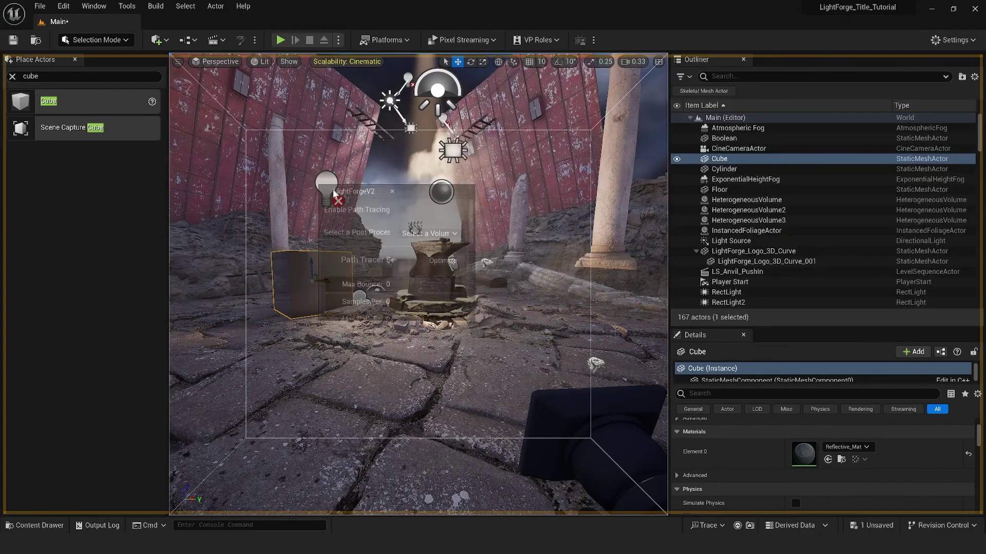
# Dock the floating LightForgeV2 panel alongside the Outliner and look through its settings.
pyautogui.moveTo(444, 204); pyautogui.dragTo(375, 179)
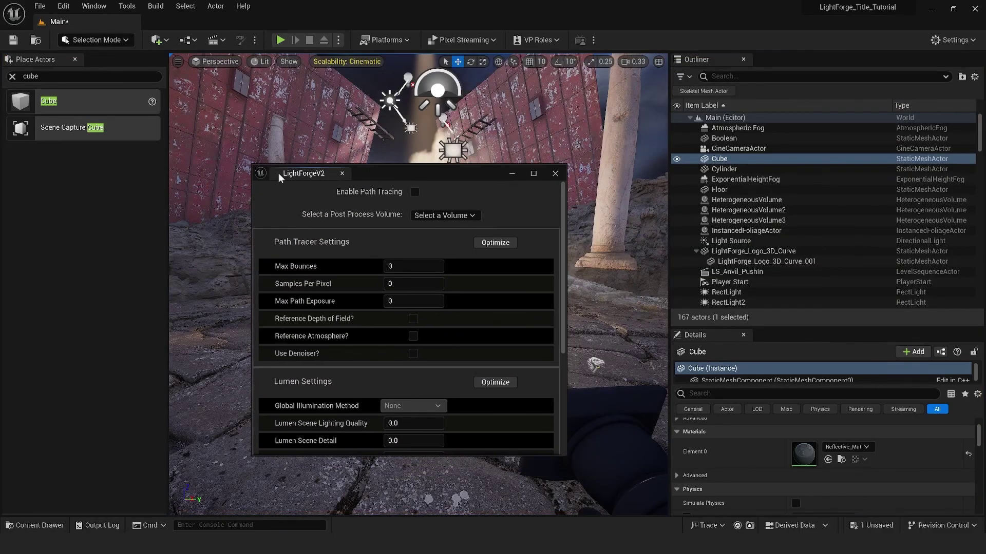
pyautogui.moveTo(303, 171); pyautogui.dragTo(709, 67)
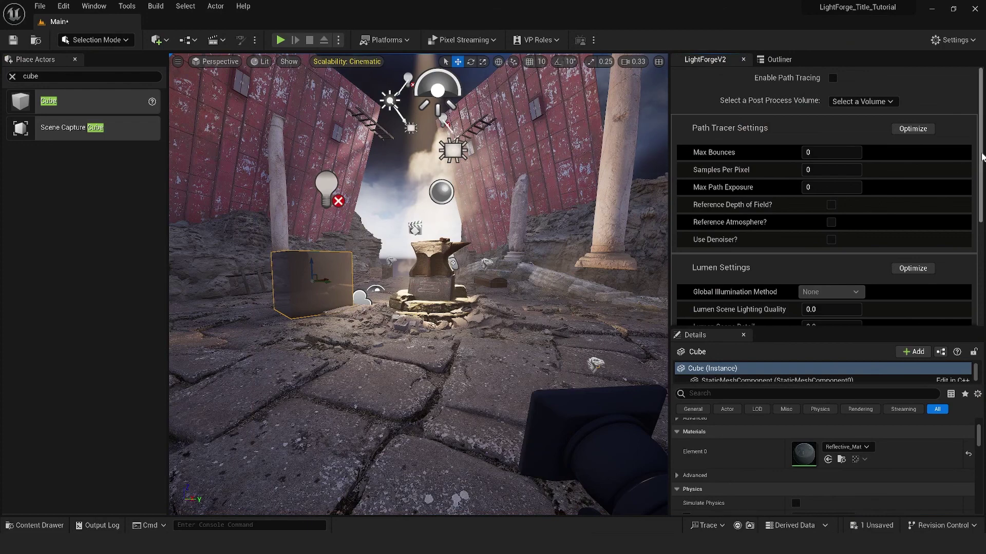
pyautogui.scroll(-6, 965, 156)
pyautogui.scroll(6, 965, 156)
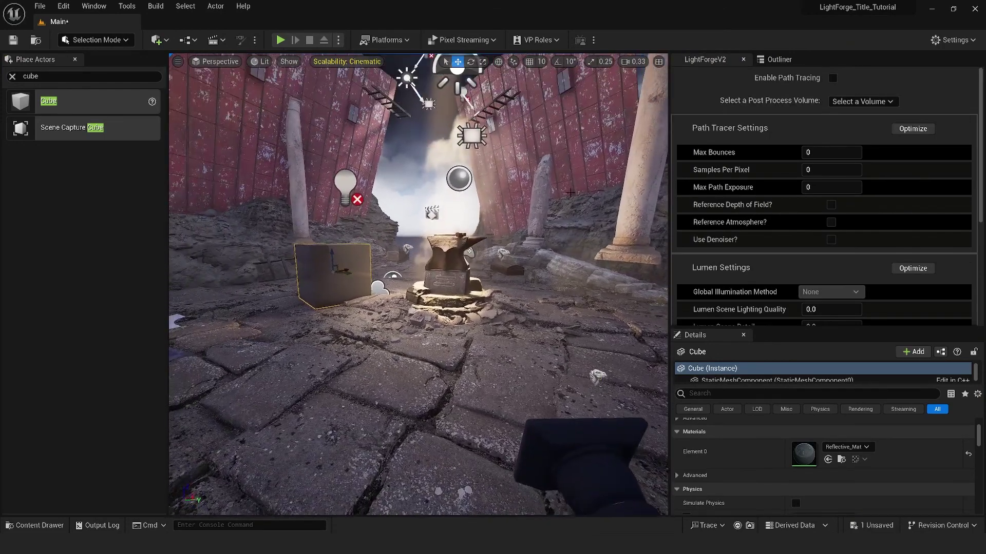
pyautogui.click(261, 62)
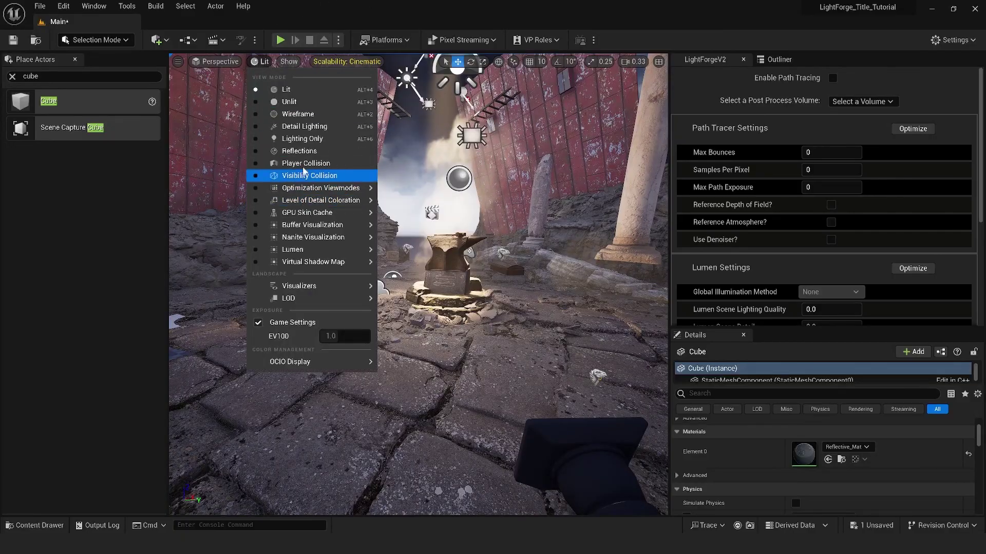
pyautogui.click(791, 86)
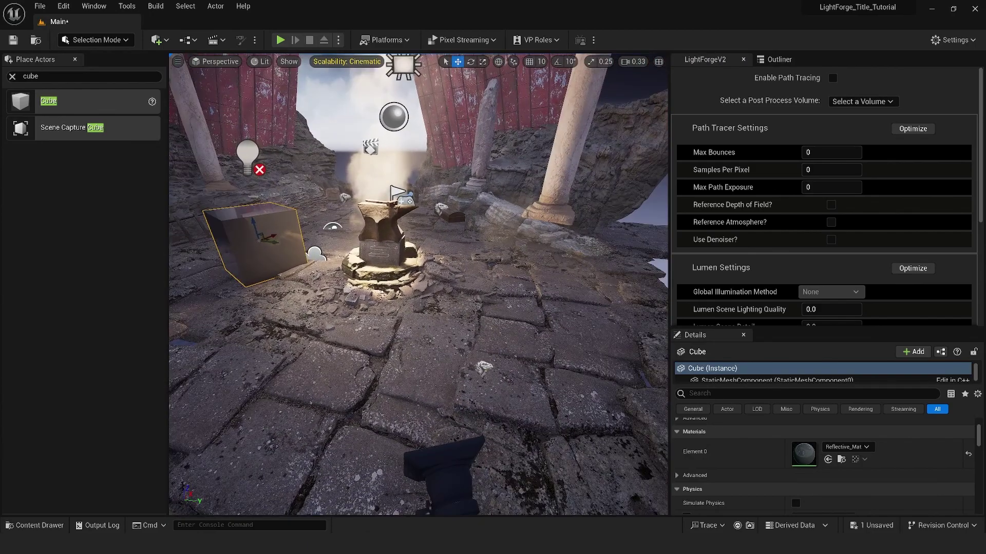
pyautogui.moveTo(456, 288); pyautogui.dragTo(467, 228, button='right')
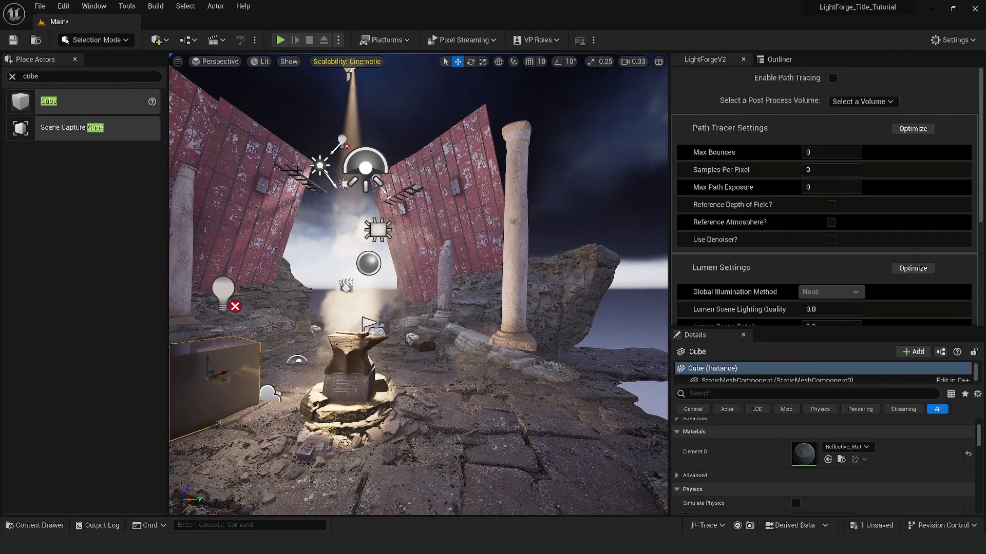
pyautogui.moveTo(417, 214); pyautogui.dragTo(395, 229, button='right')
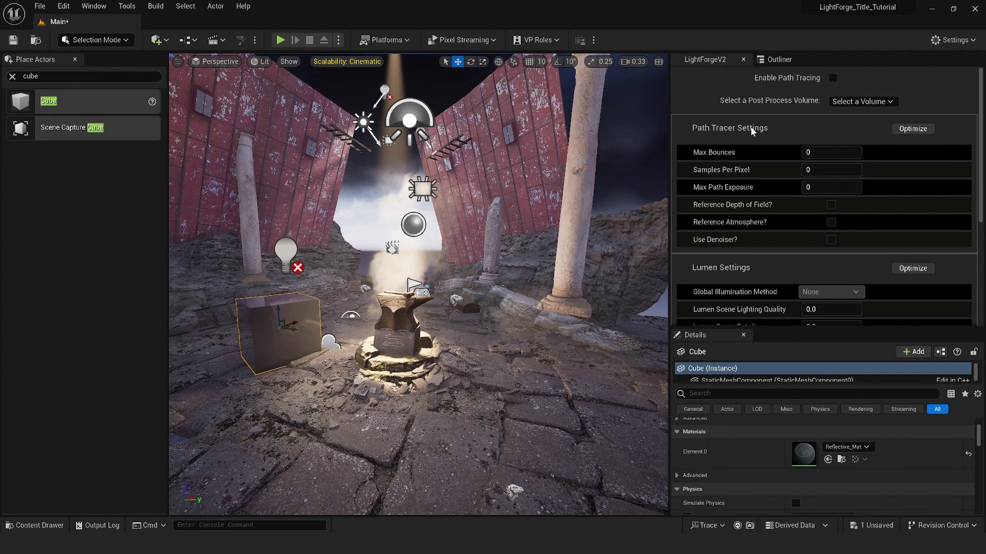
# Enable path tracing in LightForgeV2, accept the hardware warning, and continue with the restart without saving the Main level.
pyautogui.click(832, 78)
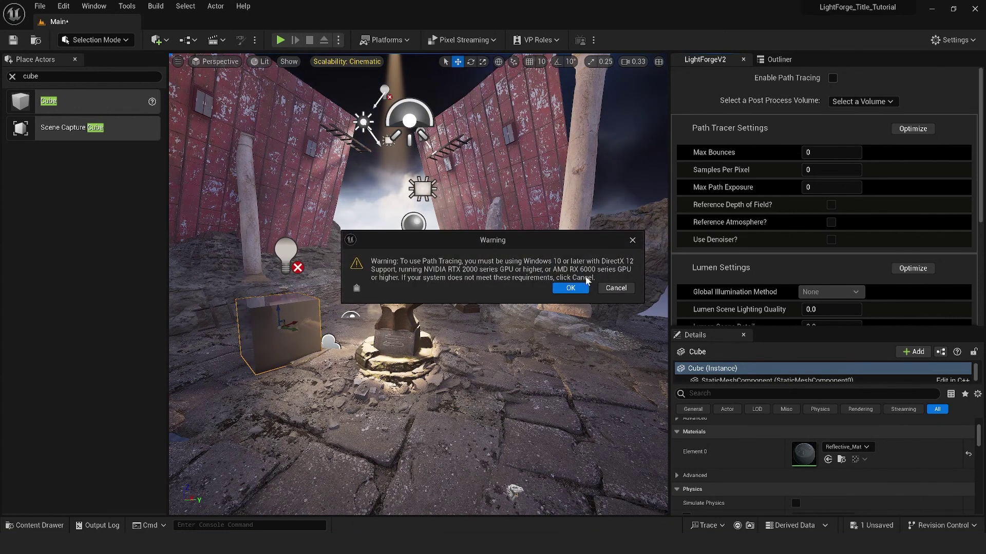
pyautogui.click(569, 288)
pyautogui.click(571, 284)
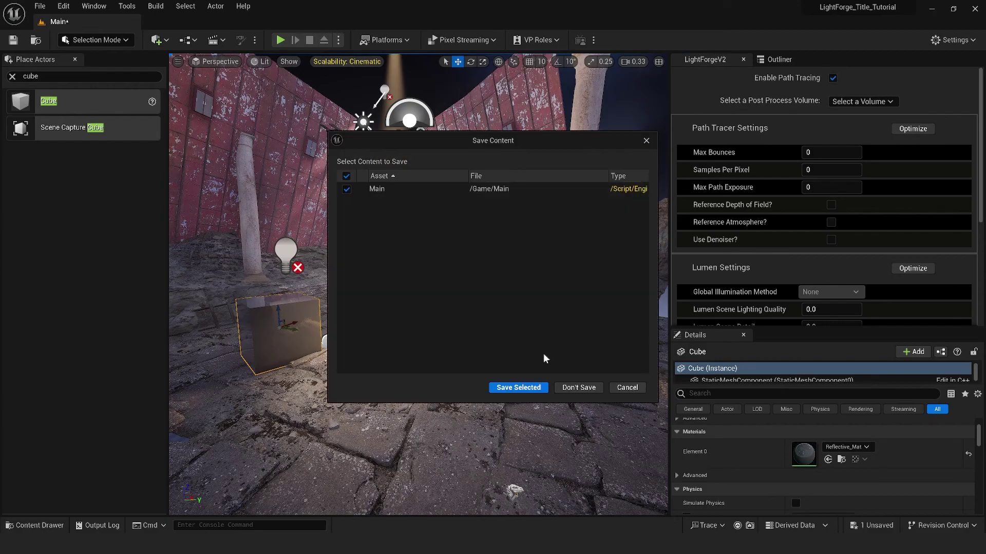
pyautogui.click(579, 388)
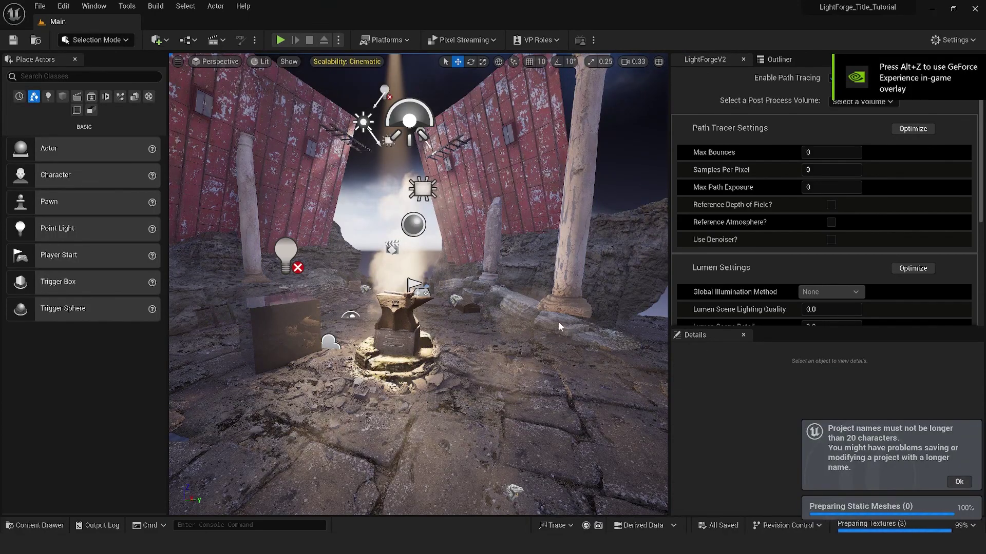
# Find the Post Process Volume actor and place one in the scene.
pyautogui.moveTo(552, 323); pyautogui.dragTo(254, 203, button='right')
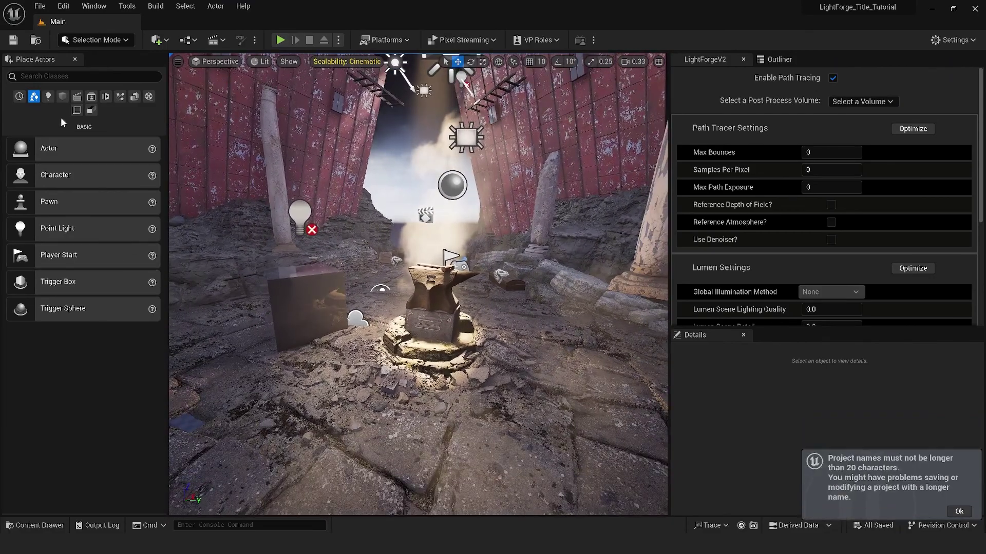
pyautogui.write('post pr')
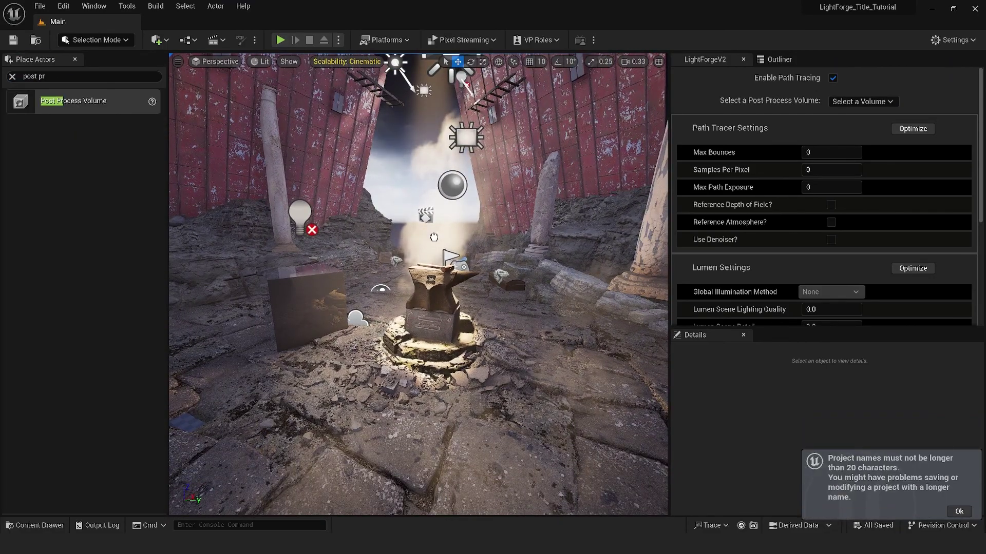
pyautogui.moveTo(522, 326); pyautogui.dragTo(532, 327)
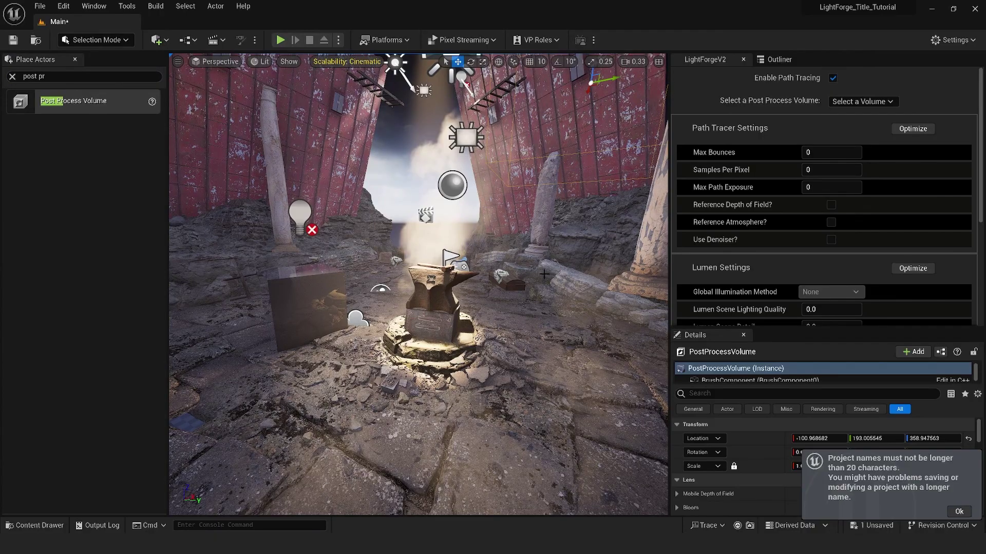
# Choose PostProcessVolume as LightForgeV2's target volume and optimize both its Path Tracer and Lumen settings.
pyautogui.click(869, 101)
pyautogui.click(868, 123)
pyautogui.click(913, 128)
pyautogui.scroll(-1, 915, 126)
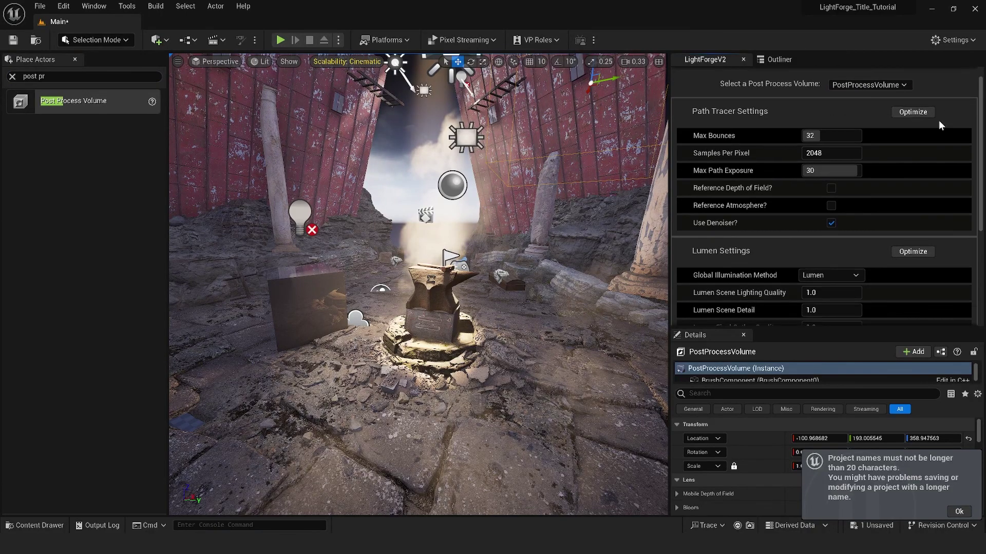
pyautogui.moveTo(980, 139); pyautogui.dragTo(980, 190)
pyautogui.click(913, 155)
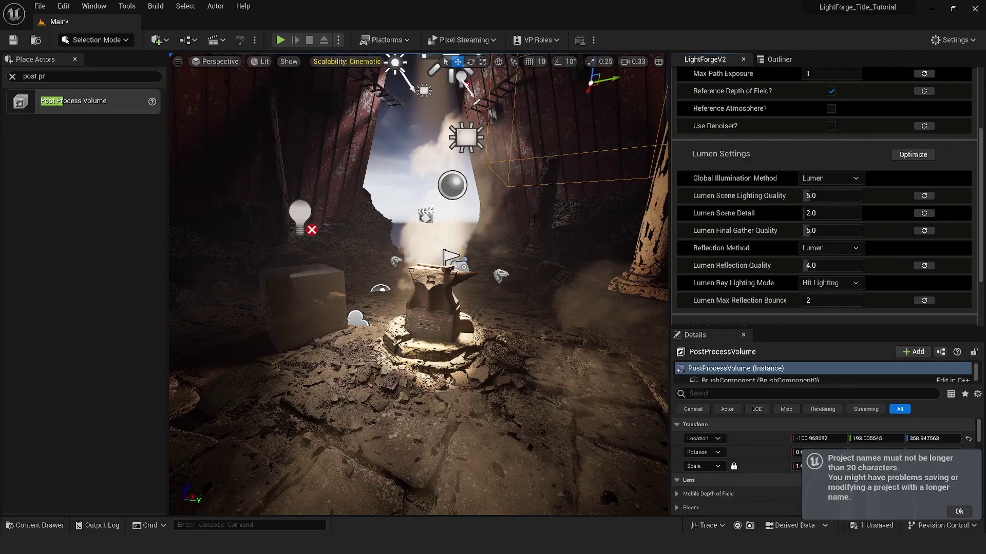
pyautogui.moveTo(541, 230); pyautogui.dragTo(521, 260, button='right')
# Apply the Nanite Mode setting in LightForgeV2's Nanite Mesh Optimization section.
pyautogui.scroll(-3, 896, 248)
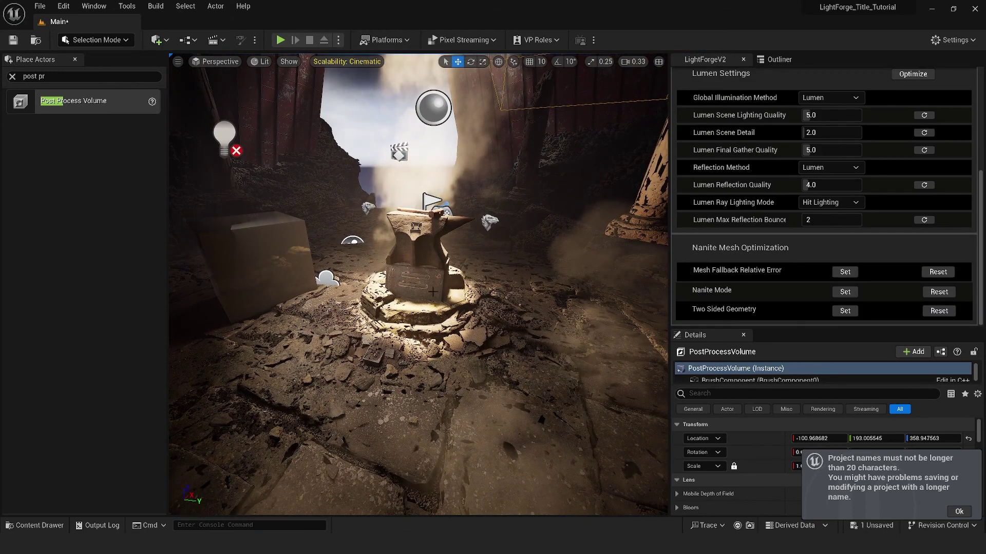
pyautogui.click(845, 292)
pyautogui.moveTo(462, 257); pyautogui.dragTo(516, 226, button='right')
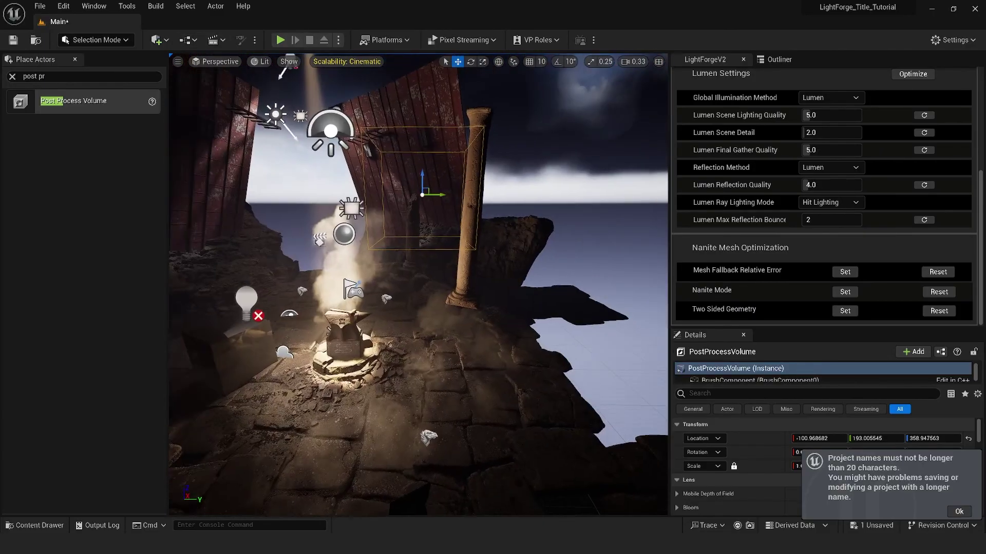
pyautogui.moveTo(419, 285)
pyautogui.mouseDown(button='right')
pyautogui.moveTo(431, 287)
pyautogui.moveTo(406, 282)
pyautogui.moveTo(405, 297)
pyautogui.mouseUp(button='right')
# Open the LS_Anvil_PushIn level sequence and bring it up as a job in the Movie Render Queue.
pyautogui.click(213, 40)
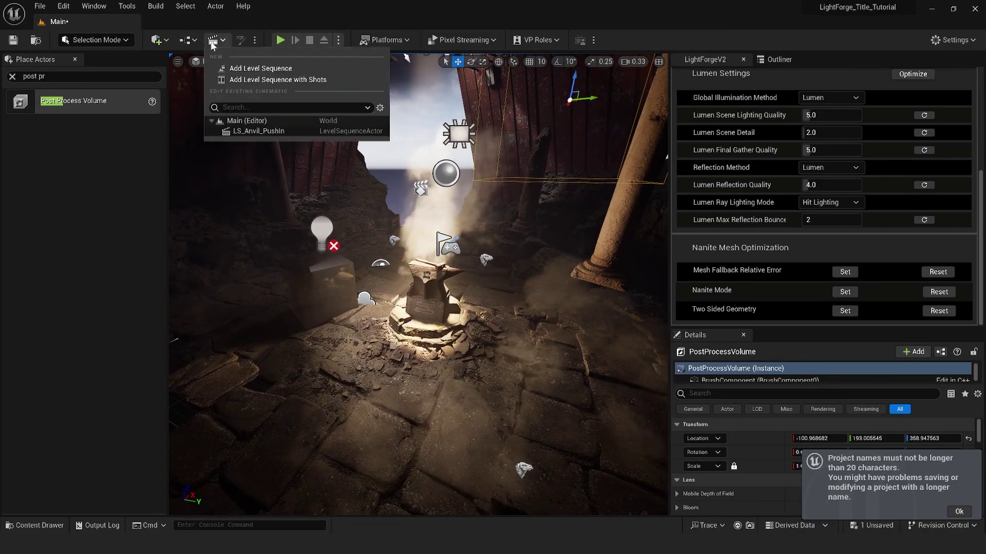
pyautogui.click(258, 130)
pyautogui.click(105, 390)
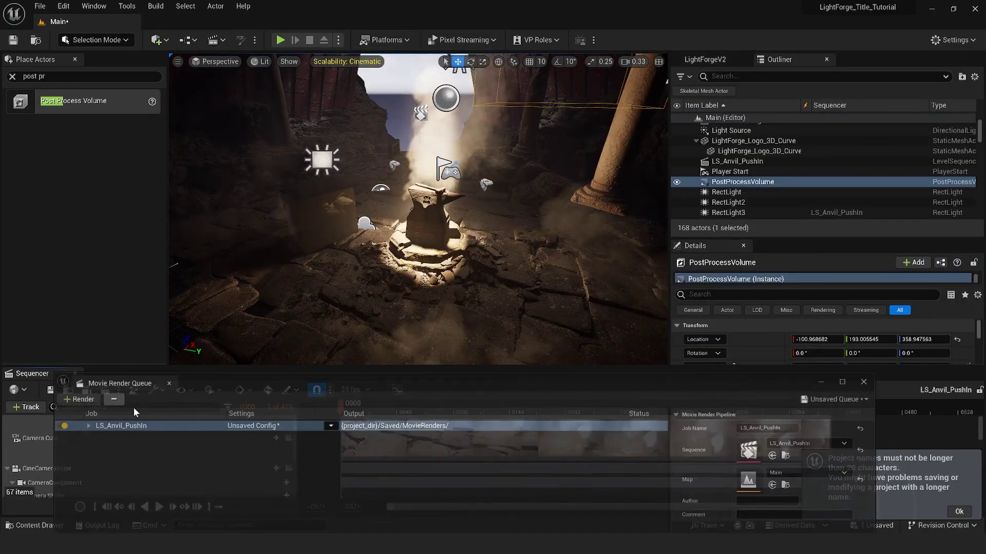
pyautogui.moveTo(272, 383); pyautogui.dragTo(362, 243)
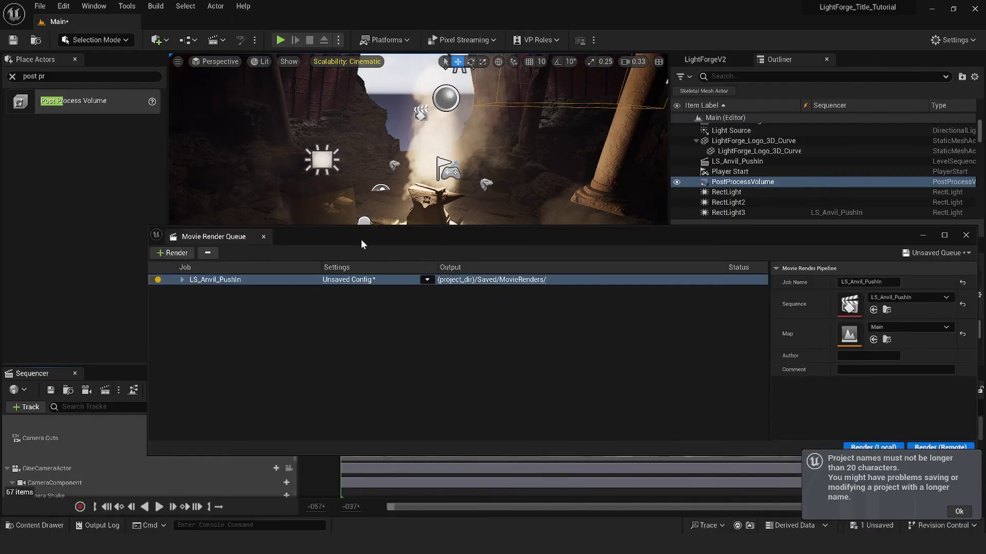
# Load the Deferred_NoRenderPass configuration for the LS_Anvil_PushIn render job.
pyautogui.click(427, 279)
pyautogui.moveTo(567, 372)
pyautogui.mouseDown()
pyautogui.moveTo(576, 420)
pyautogui.moveTo(568, 386)
pyautogui.mouseUp()
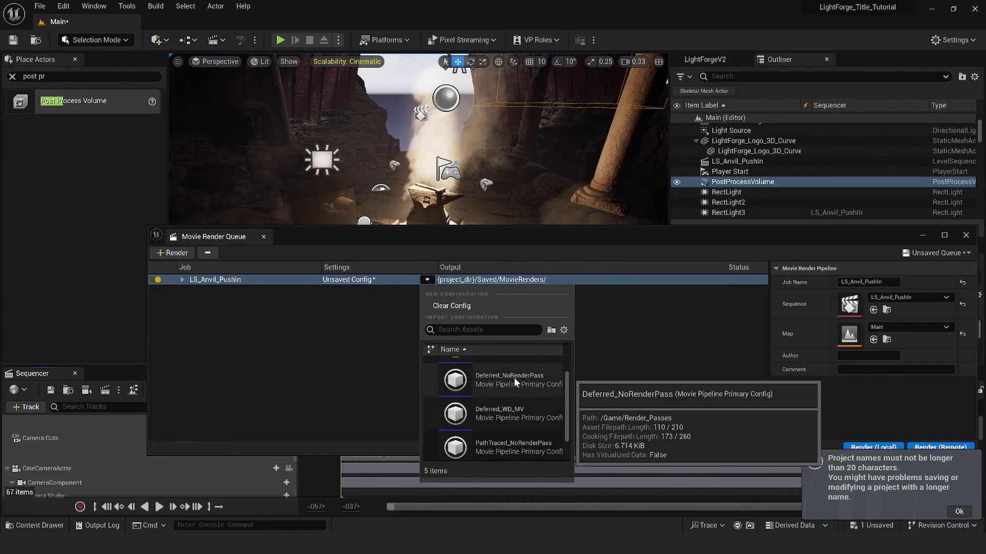
pyautogui.click(550, 385)
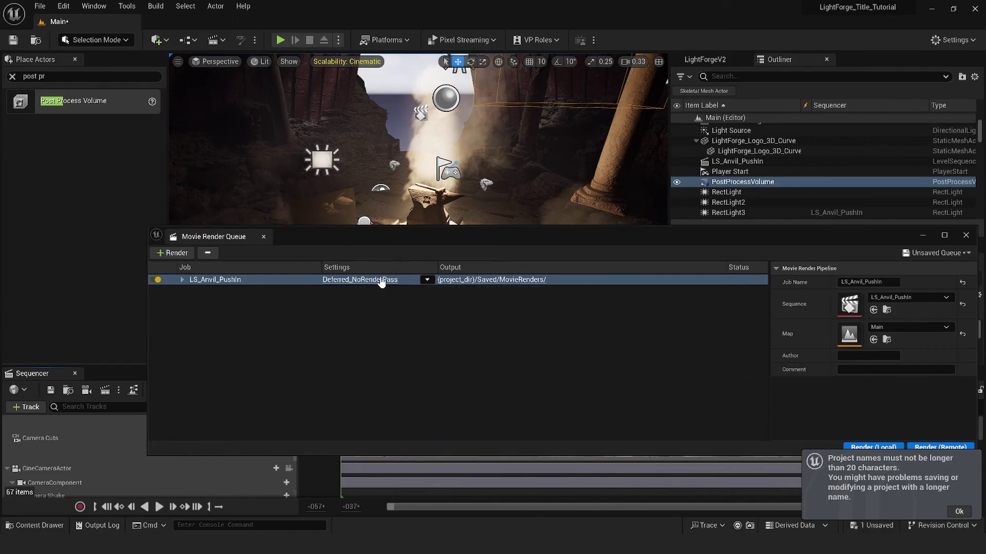
# Set the render job's output directory to the V9 folder inside DR_ACEScg and accept the configuration.
pyautogui.click(382, 282)
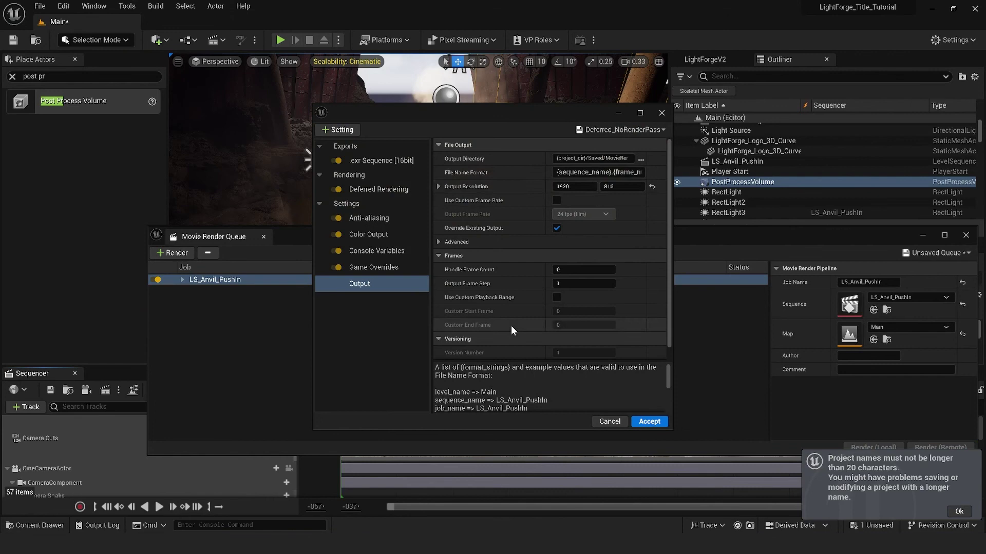
pyautogui.click(641, 160)
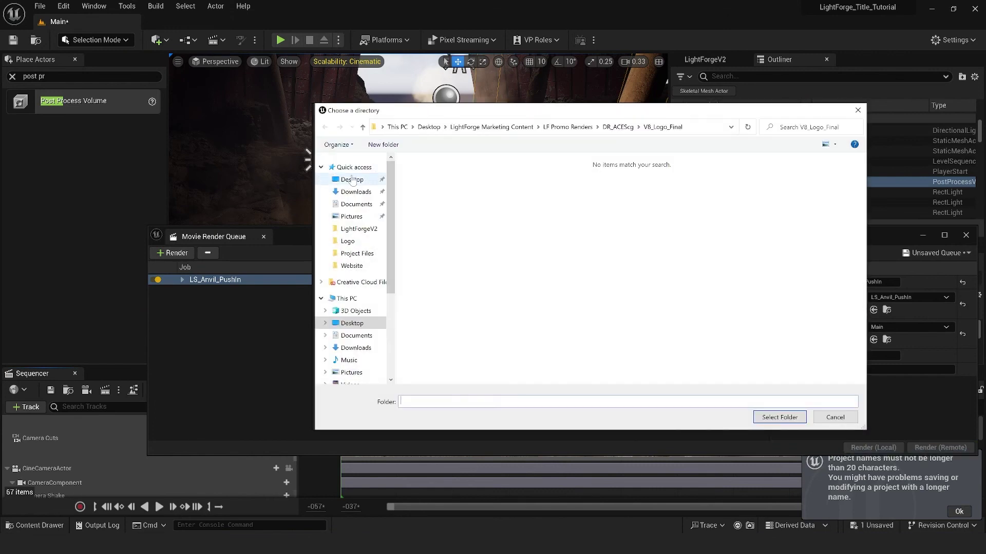
pyautogui.click(798, 419)
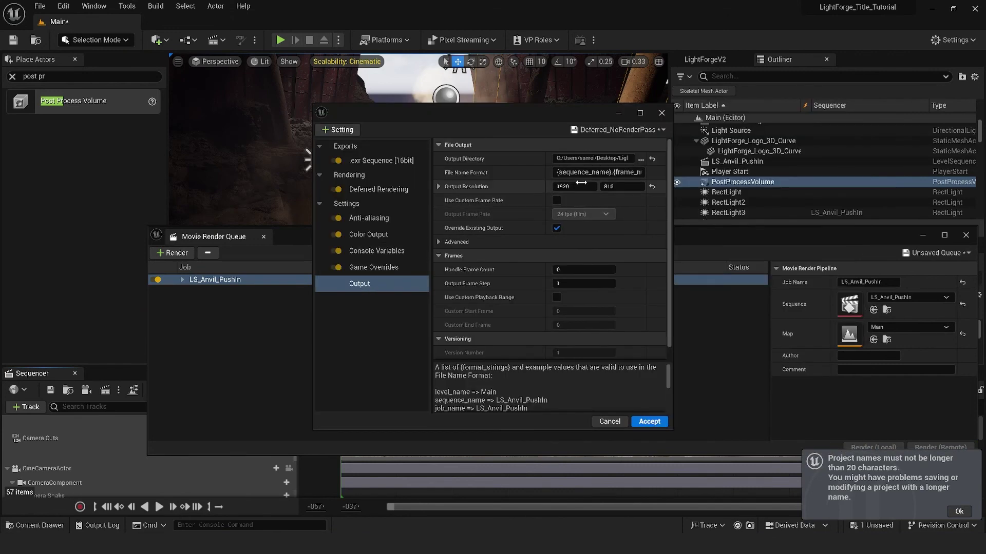
pyautogui.click(649, 422)
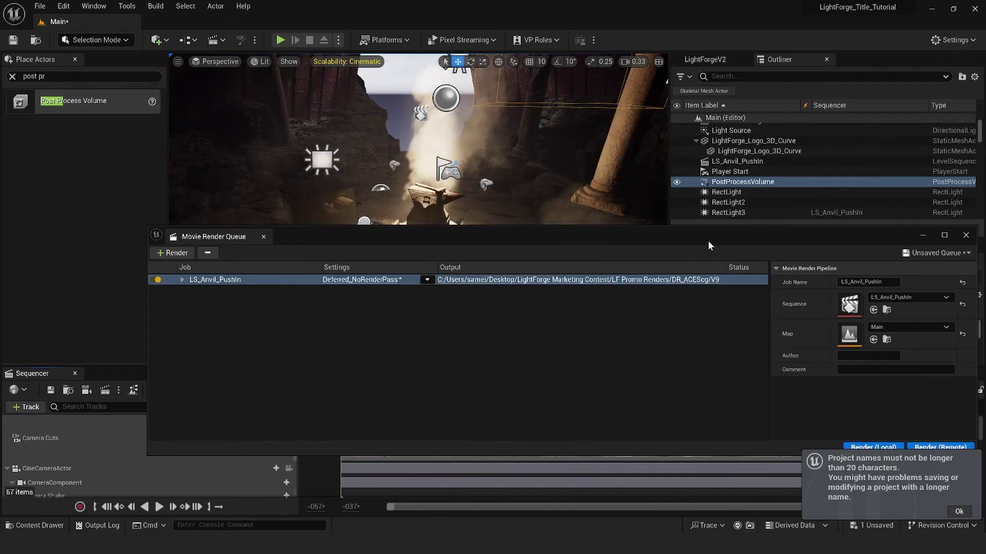
pyautogui.moveTo(711, 241); pyautogui.dragTo(632, 211)
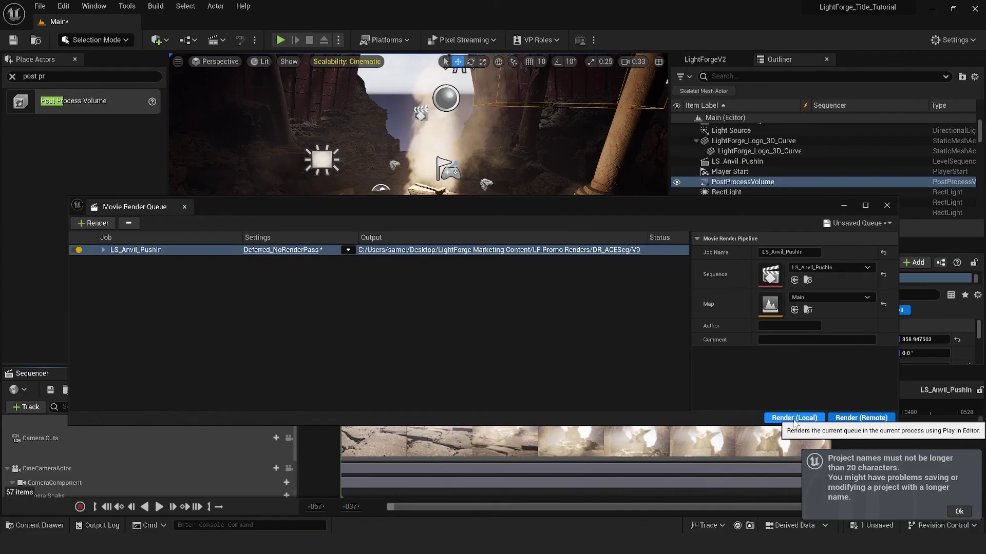
# Uncover the viewport and switch its view mode to Path Tracing.
pyautogui.moveTo(660, 212)
pyautogui.mouseDown()
pyautogui.moveTo(650, 388)
pyautogui.moveTo(648, 380)
pyautogui.mouseUp()
pyautogui.click(262, 61)
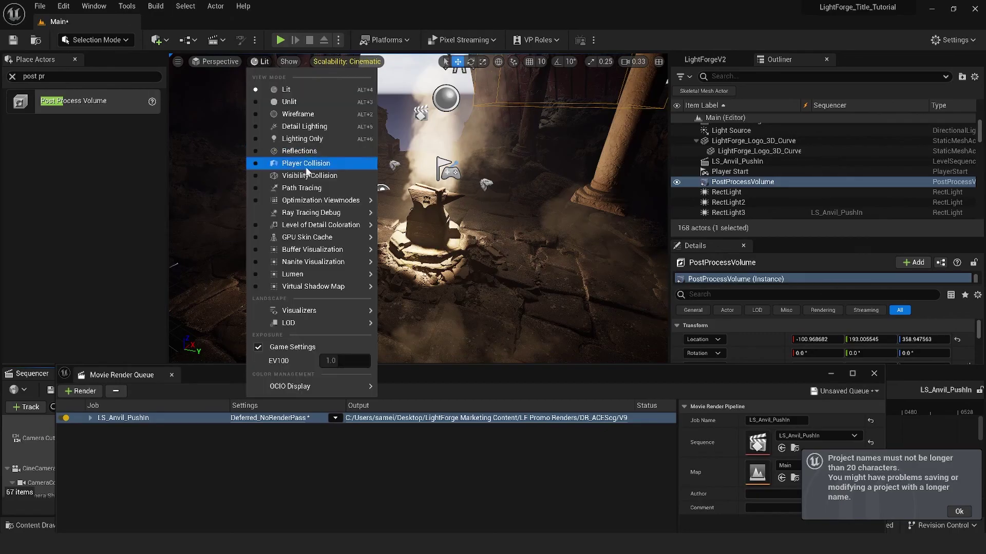
pyautogui.click(310, 189)
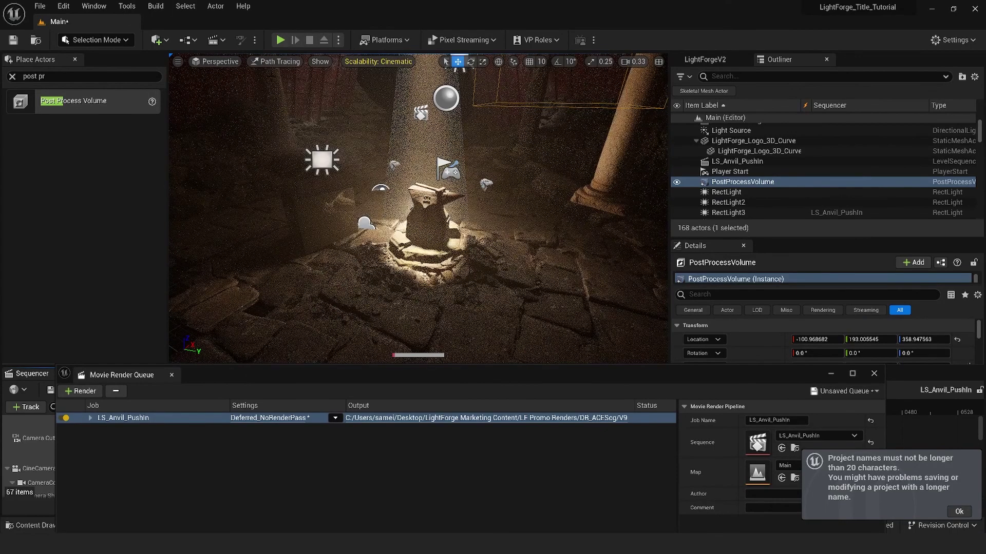
# View the scene through CineCameraActor and move the sequence playhead to frame 228.
pyautogui.click(215, 61)
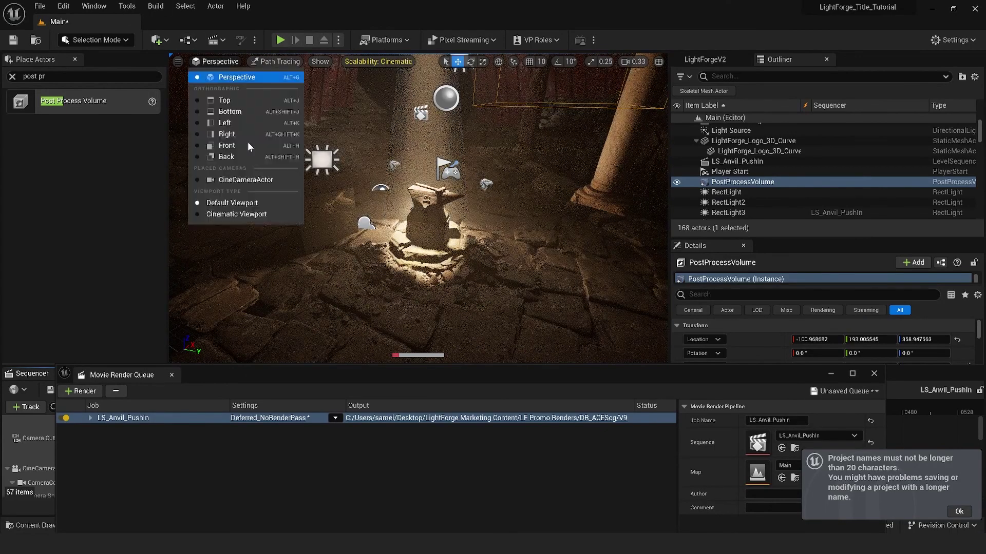
pyautogui.click(263, 180)
pyautogui.moveTo(541, 381); pyautogui.dragTo(541, 485)
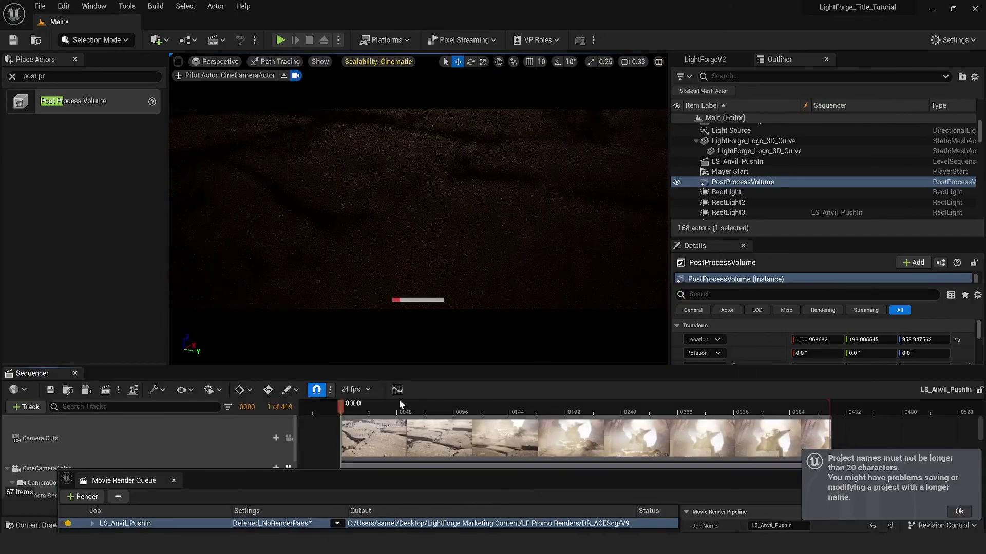
pyautogui.moveTo(399, 403); pyautogui.dragTo(607, 403)
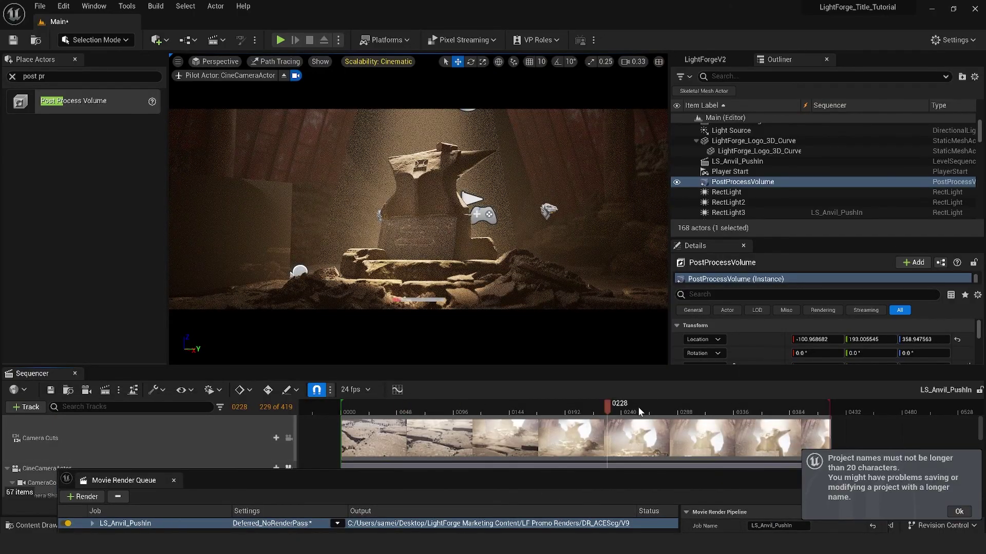
# Switch the camera view to Lit and back to Path Tracing to compare the two renderings.
pyautogui.hotkey('alt', '4')
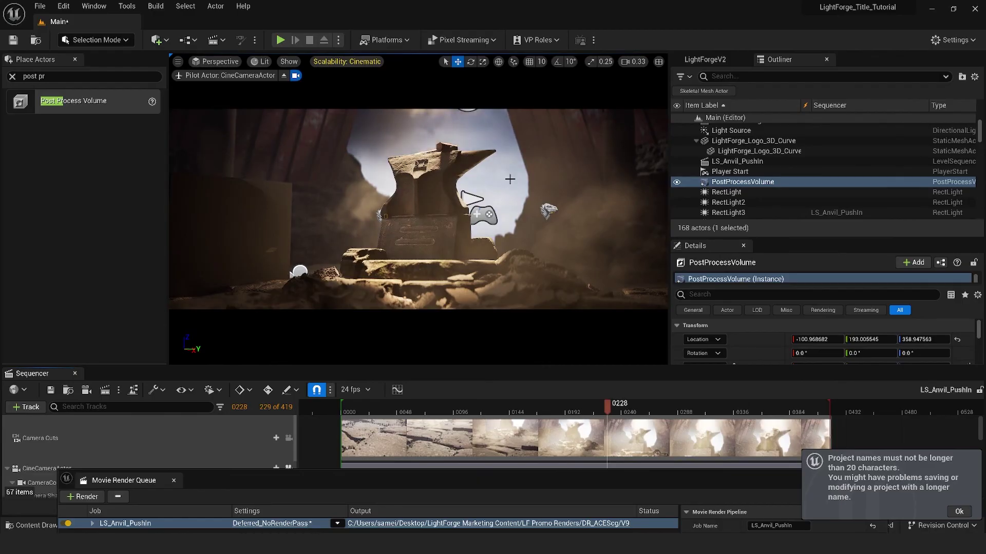
pyautogui.click(263, 62)
pyautogui.click(316, 188)
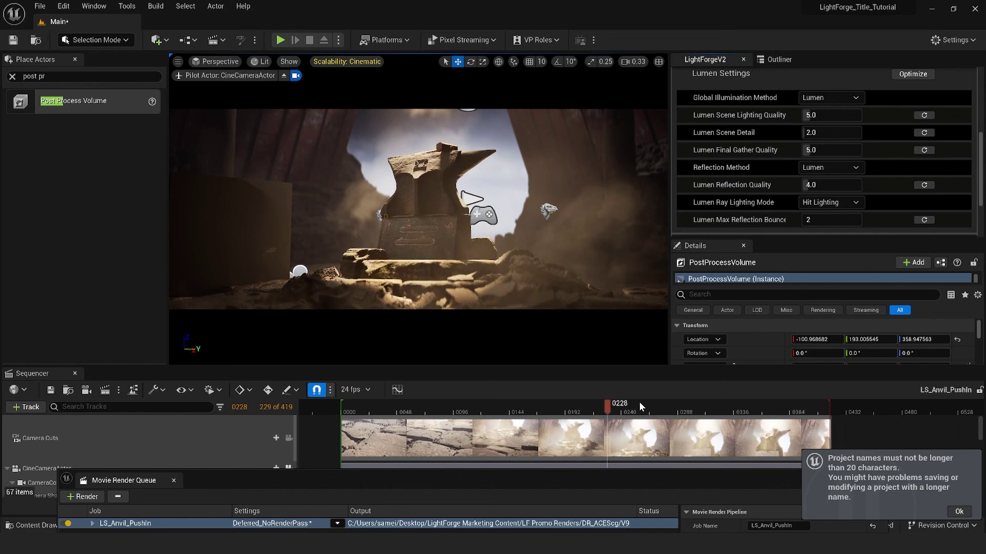
# Move the sequence playhead to frame 286 and dismiss the project name length notification.
pyautogui.click(675, 406)
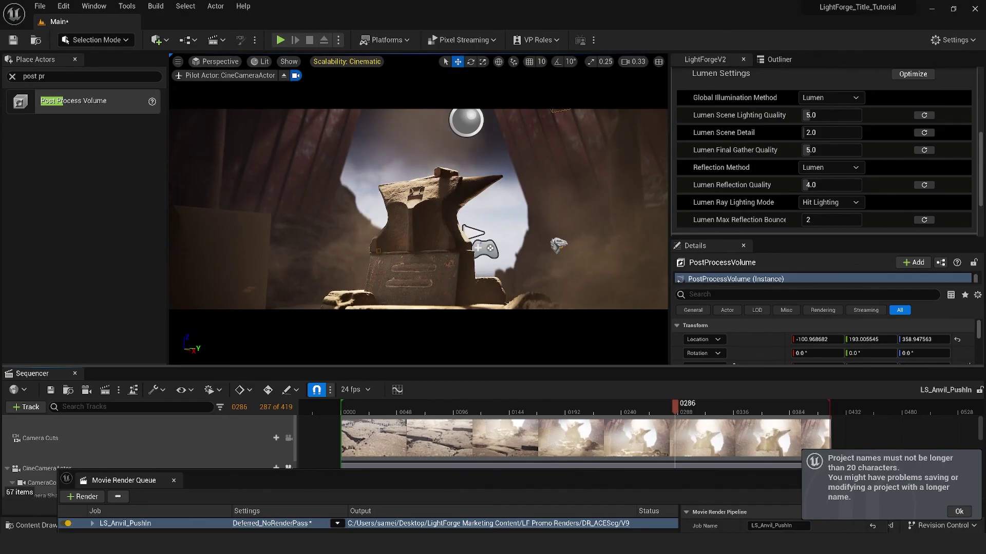
pyautogui.click(959, 512)
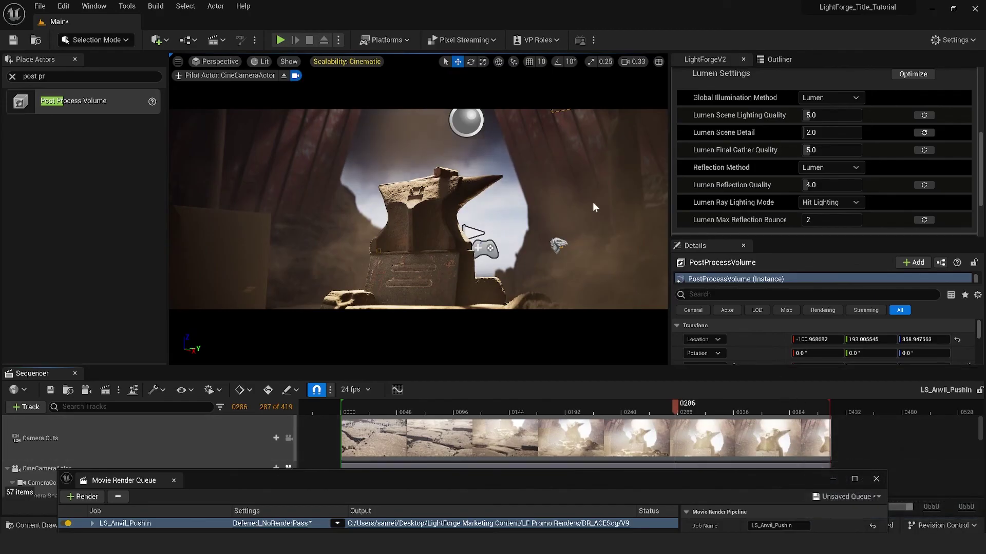